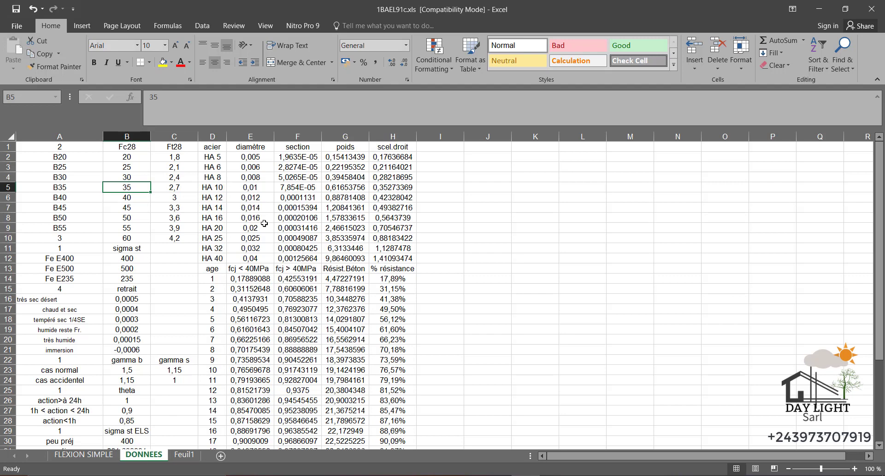
Look over the FLEXION SIMPLE sheet, and inspect the B20 class, its Fc28 and Ft28 cells and the steel bars on the DONNEES sheet.
click(95, 456)
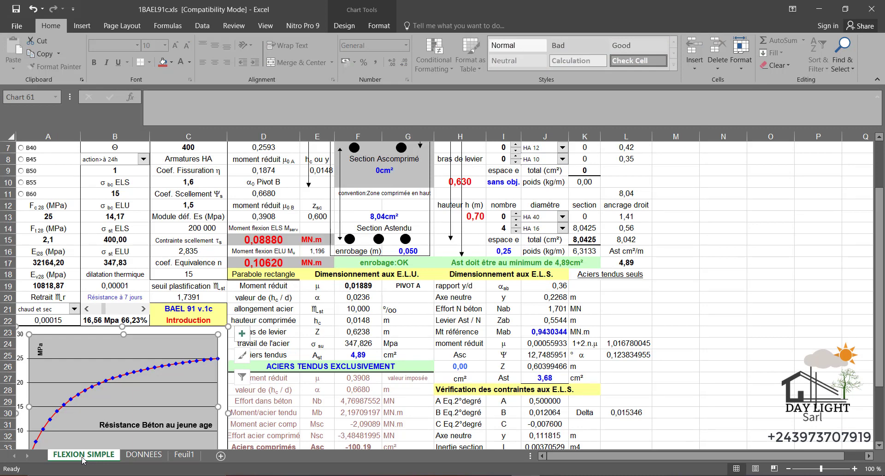
scroll(180, 396, up, 2)
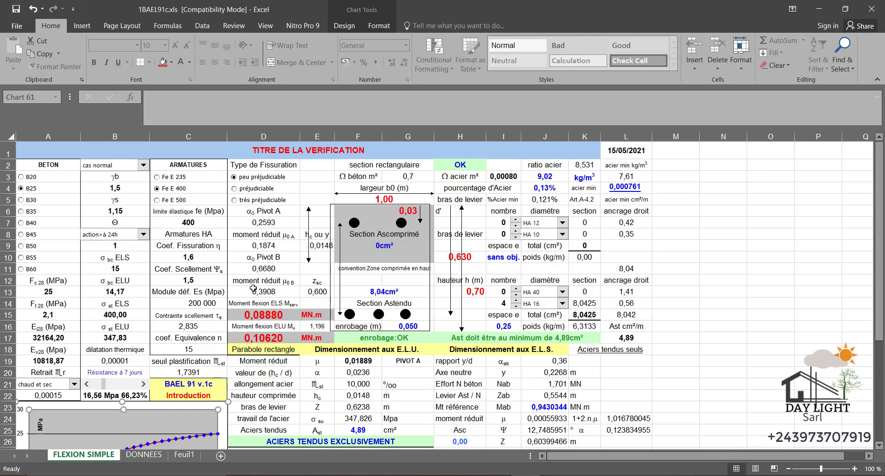
click(147, 454)
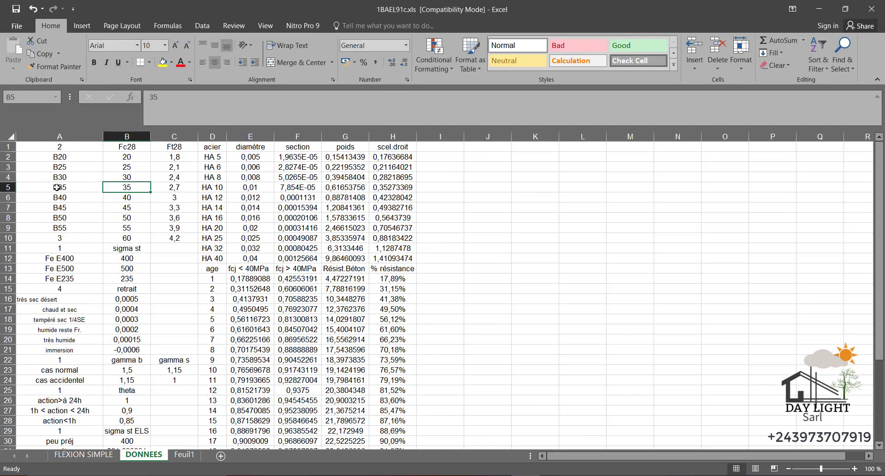
click(57, 156)
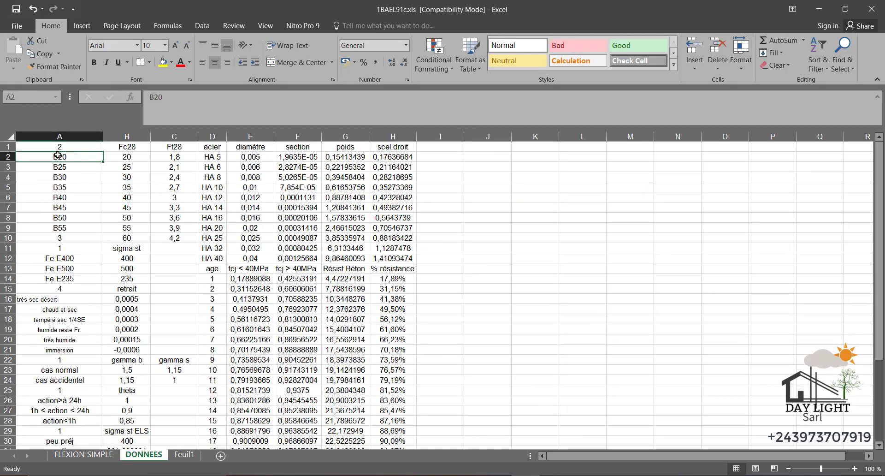
click(129, 159)
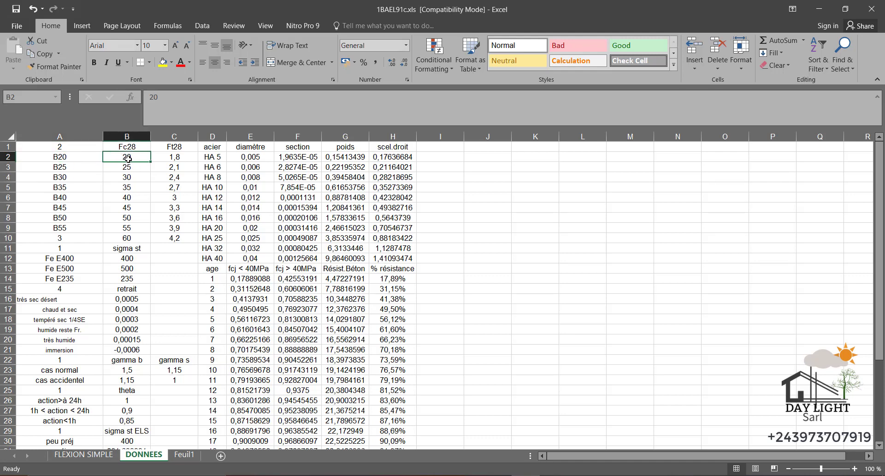
click(177, 158)
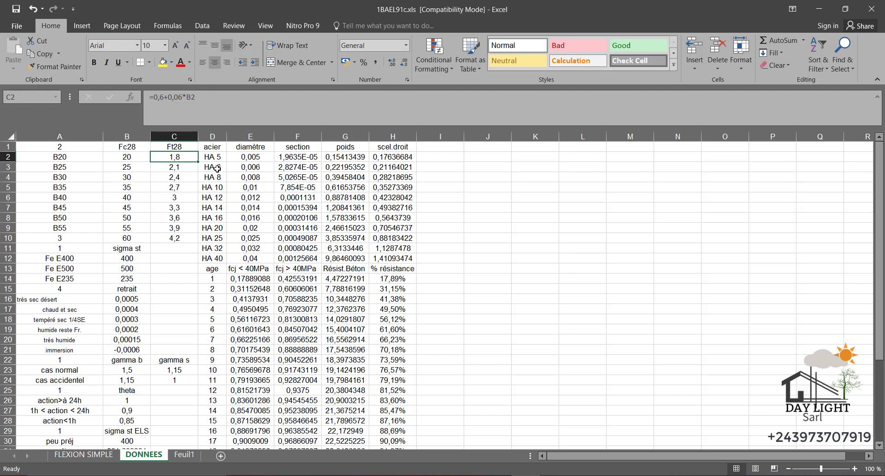
click(217, 169)
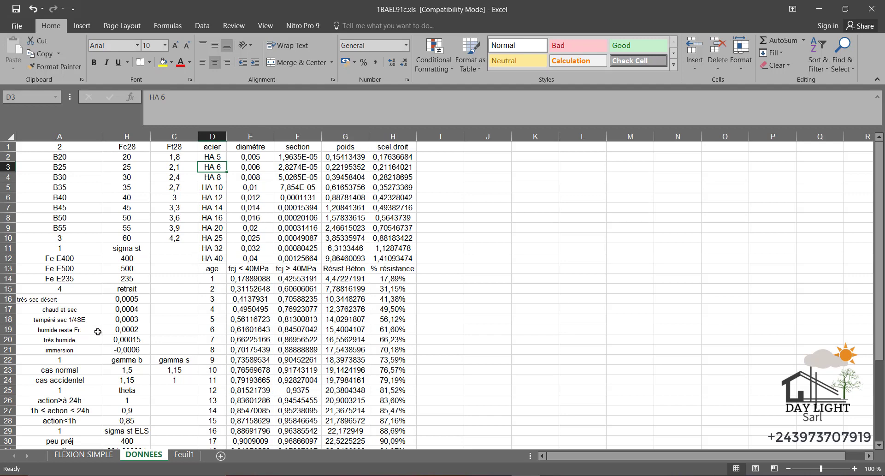
scroll(98, 331, down, 2)
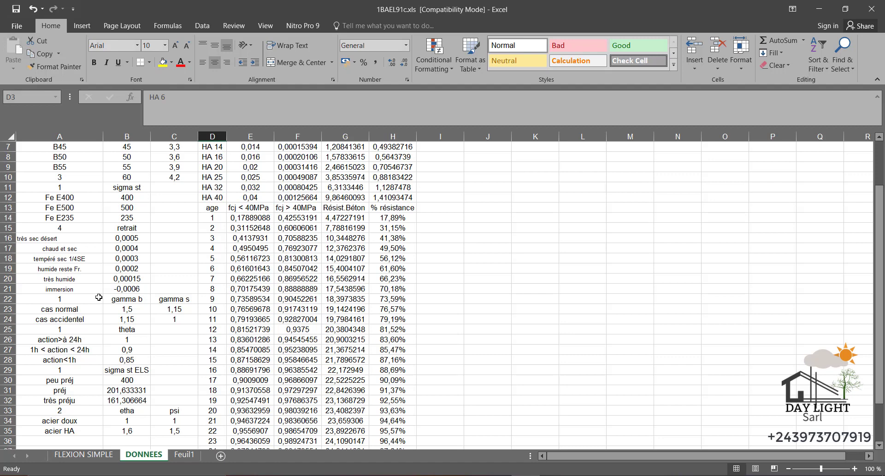
Review the FLEXION SIMPLE sheet from its date cell down through the calculations, and return to the start of the DONNEES sheet.
click(82, 454)
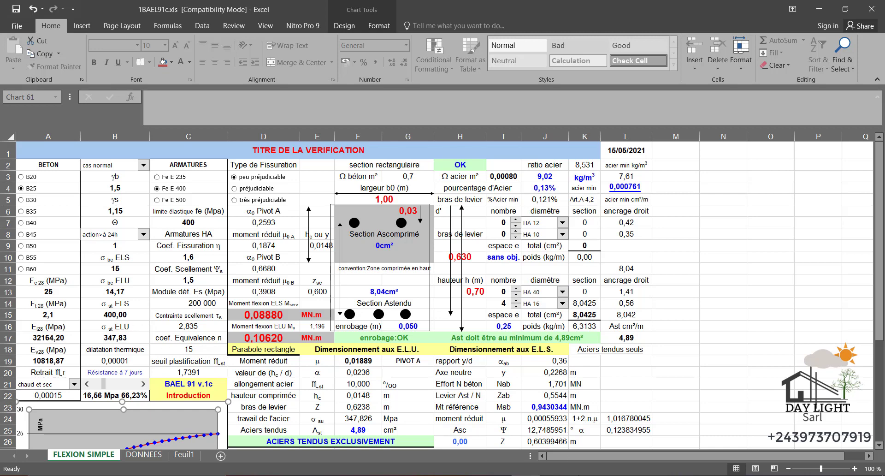
click(583, 475)
click(627, 152)
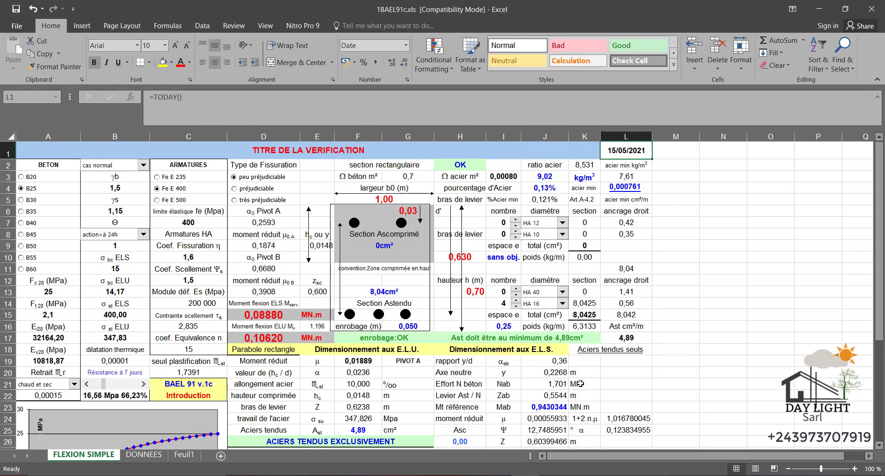
scroll(576, 390, down, 3)
scroll(576, 389, down, 3)
scroll(576, 390, up, 6)
click(141, 454)
scroll(66, 185, up, 2)
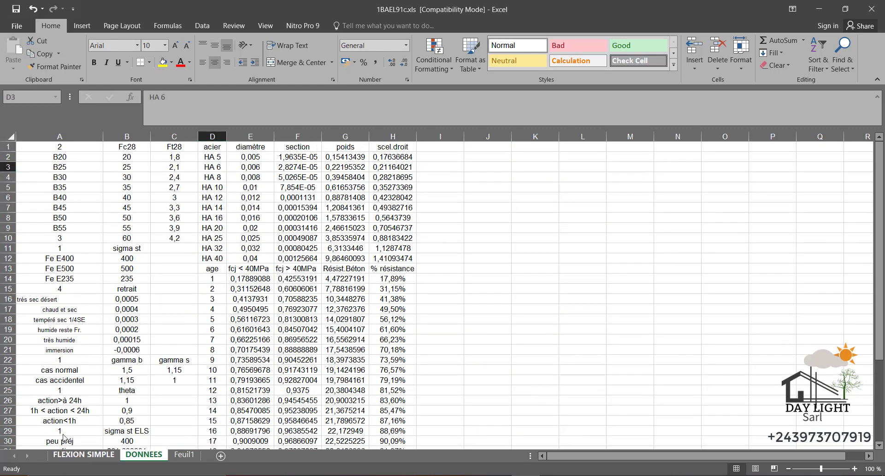
Try concrete class B30 on the FLEXION SIMPLE sheet to compare the calculations and strength curve, and restore B25.
click(68, 455)
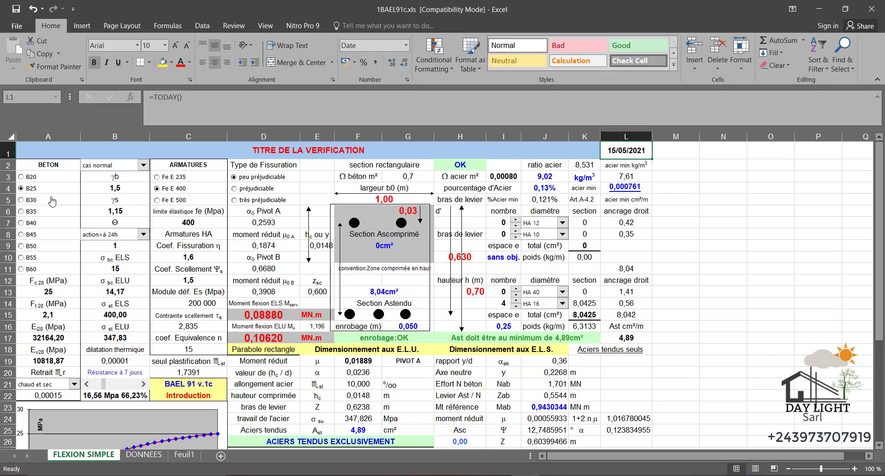
click(21, 200)
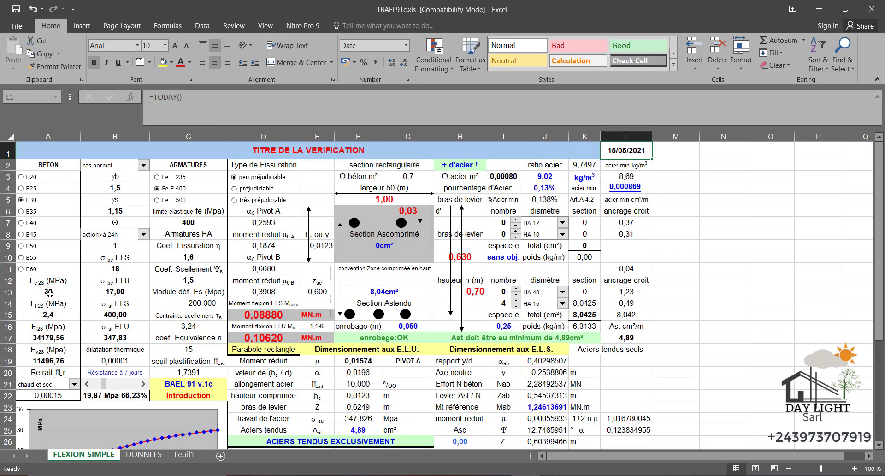
scroll(49, 292, down, 3)
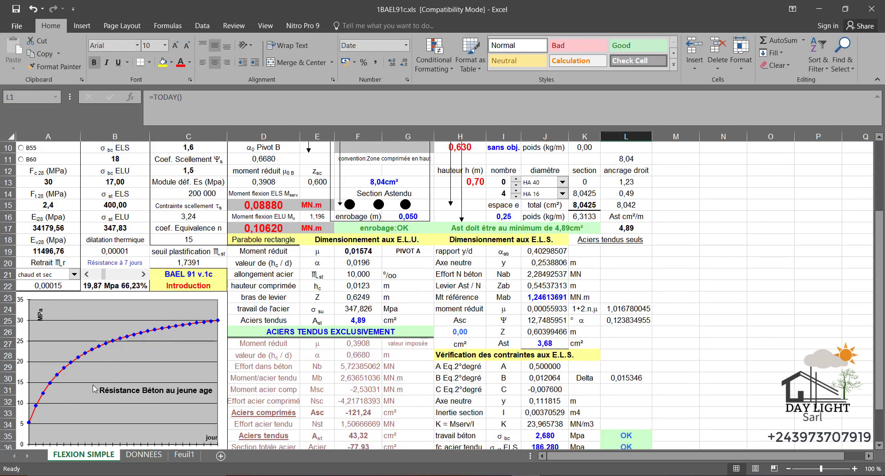
scroll(94, 390, down, 3)
scroll(94, 378, up, 3)
scroll(94, 377, up, 2)
scroll(216, 361, up, 1)
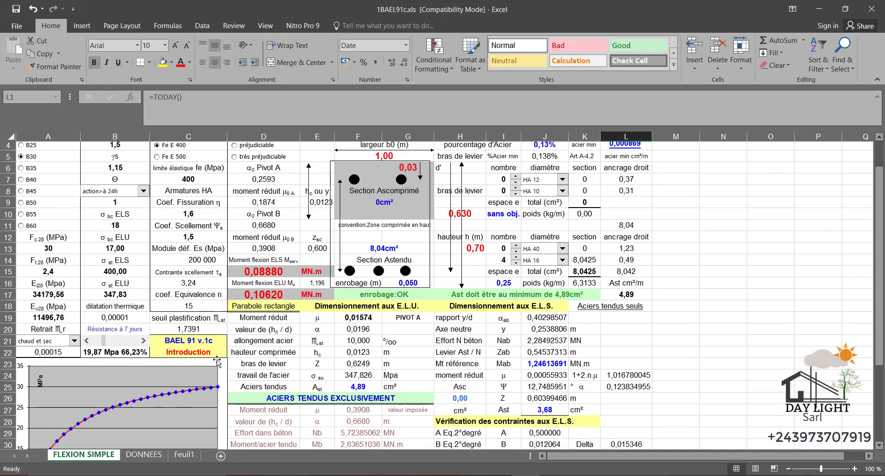
scroll(216, 362, up, 1)
scroll(218, 366, down, 3)
scroll(54, 185, up, 2)
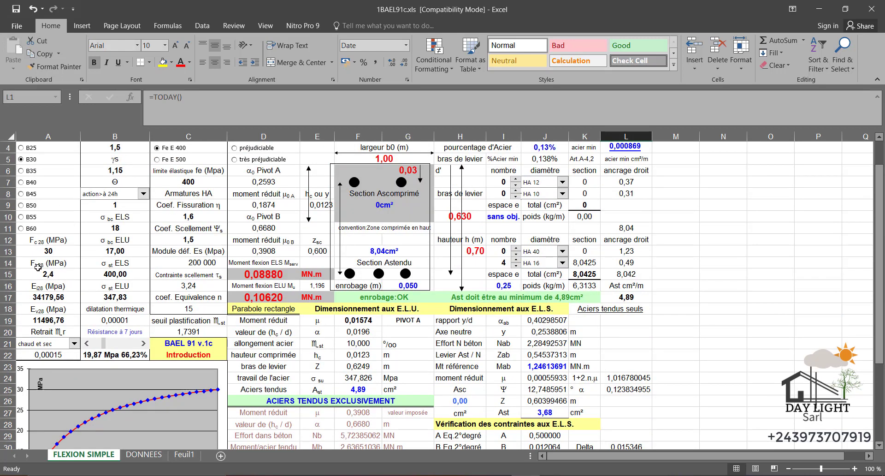
scroll(48, 278, up, 1)
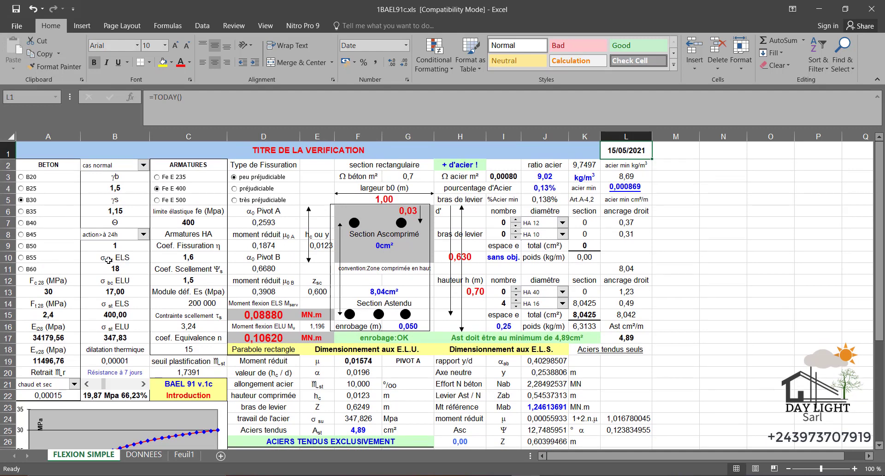
click(21, 189)
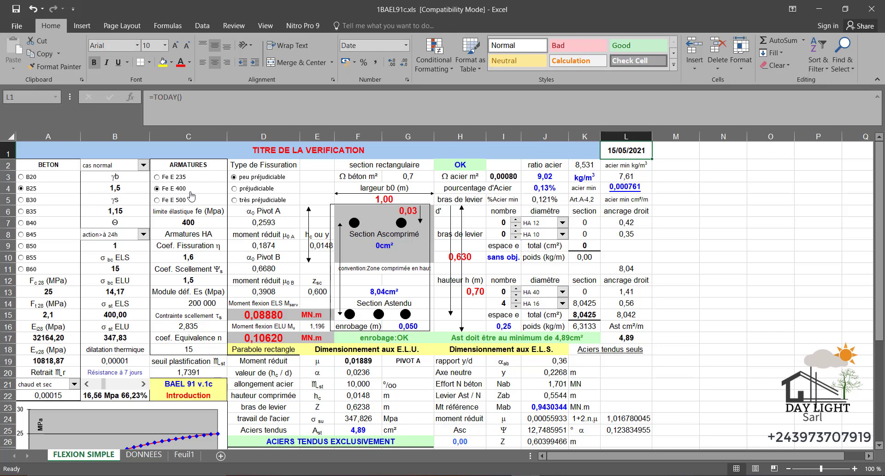
Examine the ARMATURES parameters, the bond stress formula (contrainte scellement) and the ELS bending moment cell.
scroll(191, 195, down, 1)
scroll(198, 201, up, 1)
scroll(218, 222, down, 2)
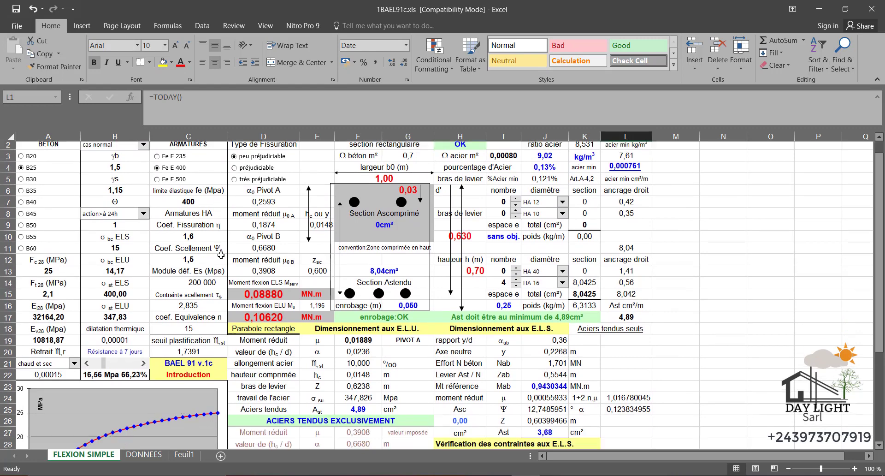
scroll(221, 255, up, 2)
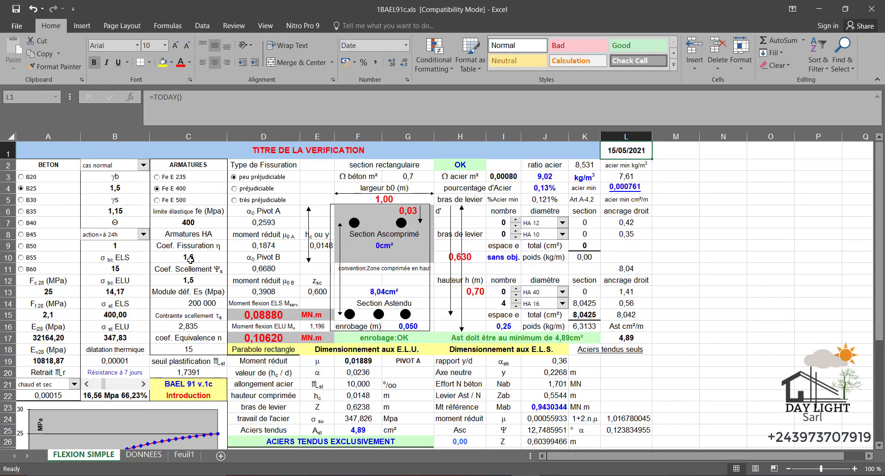
scroll(203, 259, down, 2)
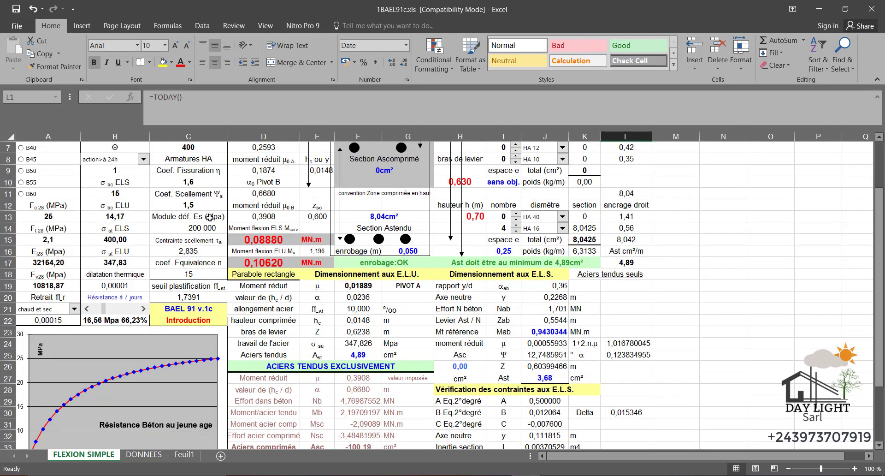
scroll(212, 224, up, 1)
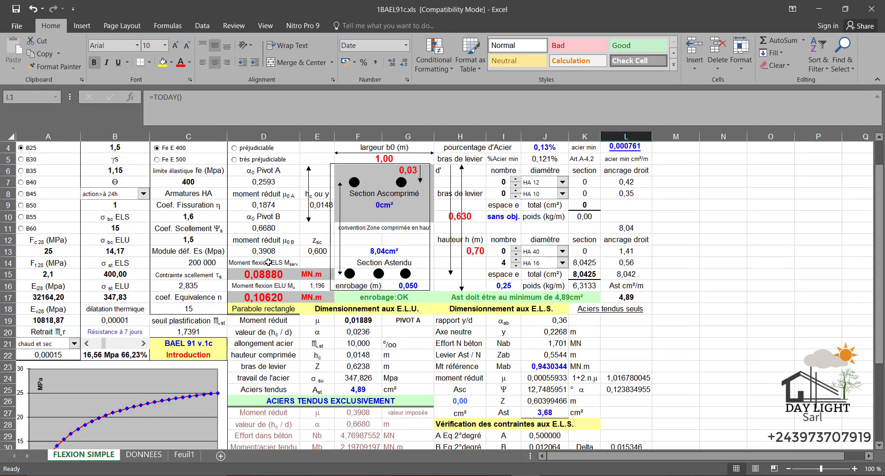
scroll(318, 256, up, 1)
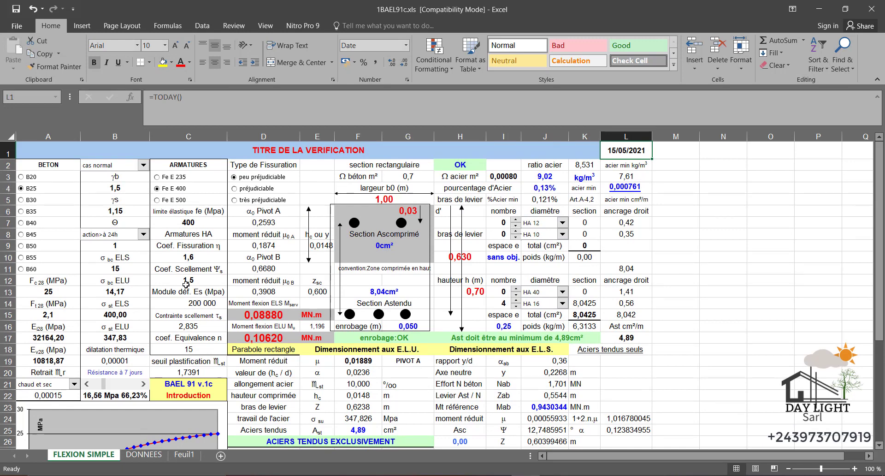
click(203, 326)
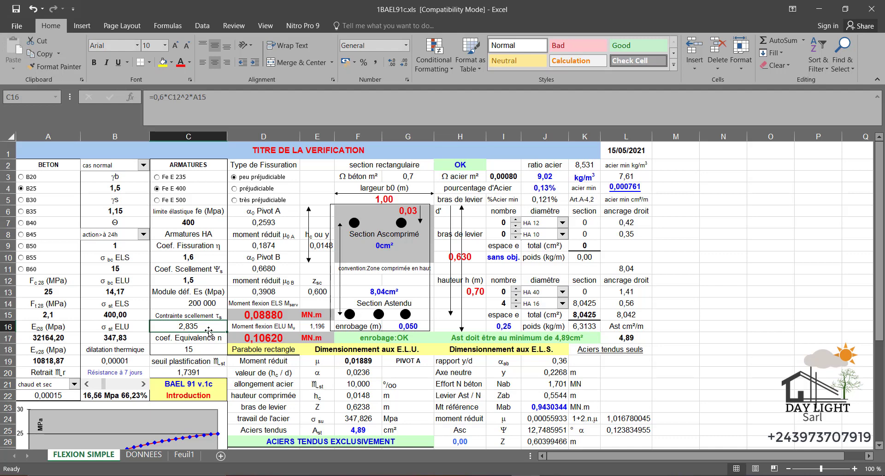
click(285, 304)
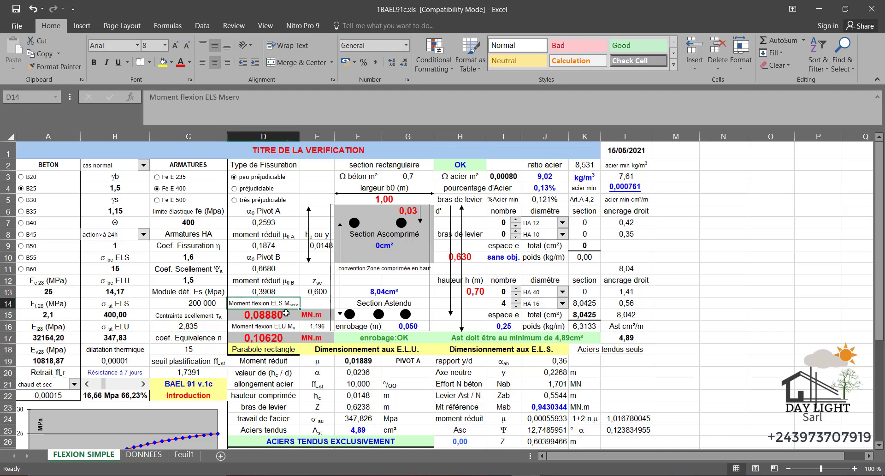
click(286, 313)
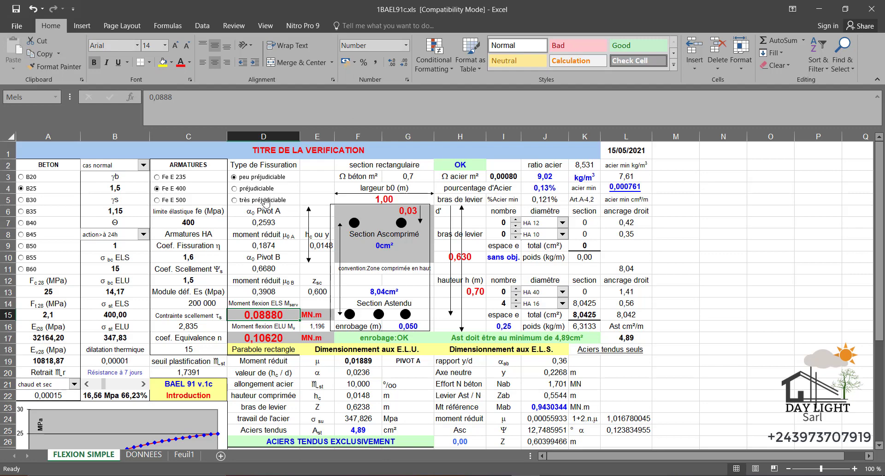
scroll(276, 246, down, 2)
scroll(277, 249, up, 2)
Compare the préjudiciable and peu préjudiciable cracking types, and leave the type de fissuration set to préjudiciable.
click(239, 190)
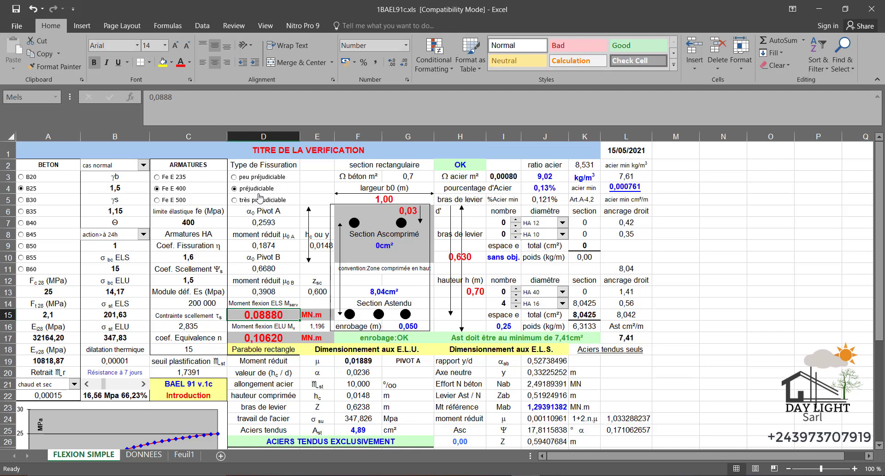
click(243, 178)
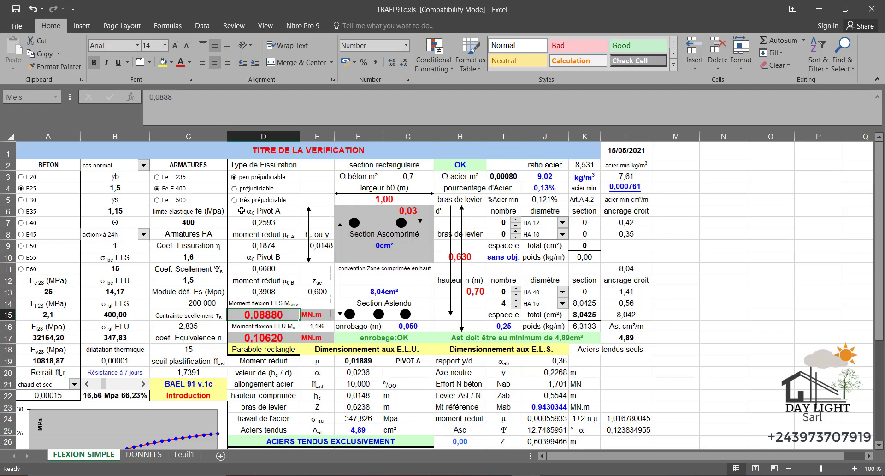
click(244, 189)
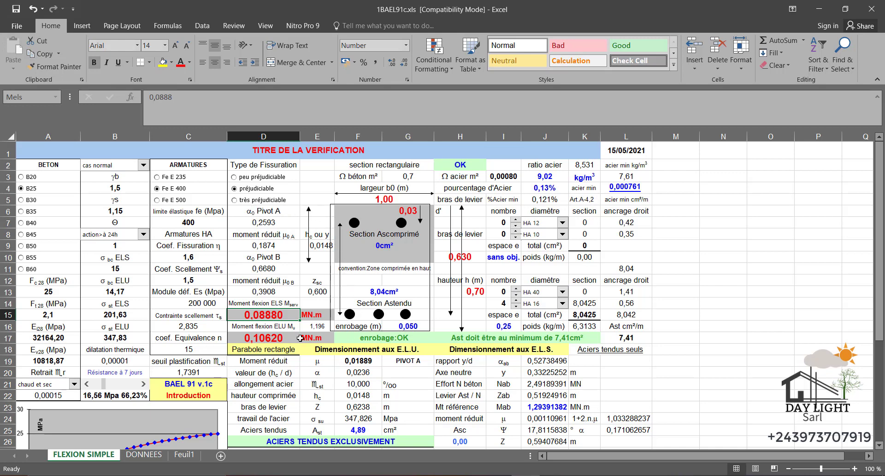
Inspect the pivot B reduced moment formula, the ELS and ELU bending moments, and the reduced moment formula in the E.L.U. design.
scroll(287, 277, down, 1)
scroll(288, 276, down, 5)
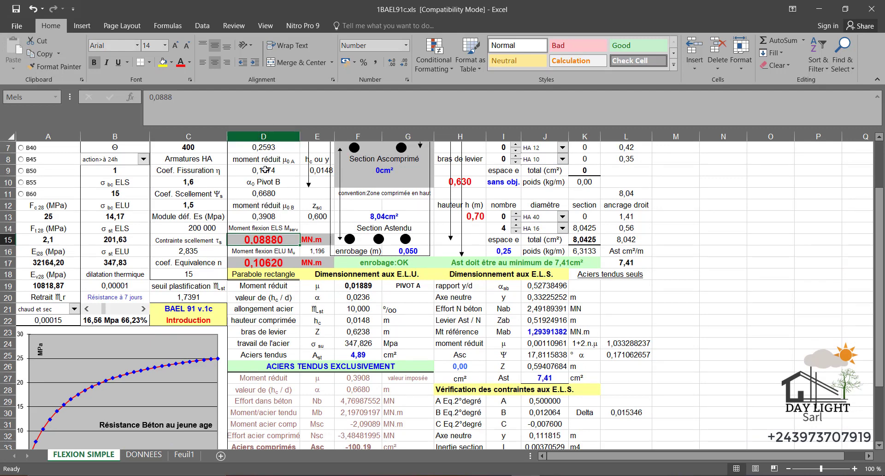
click(267, 219)
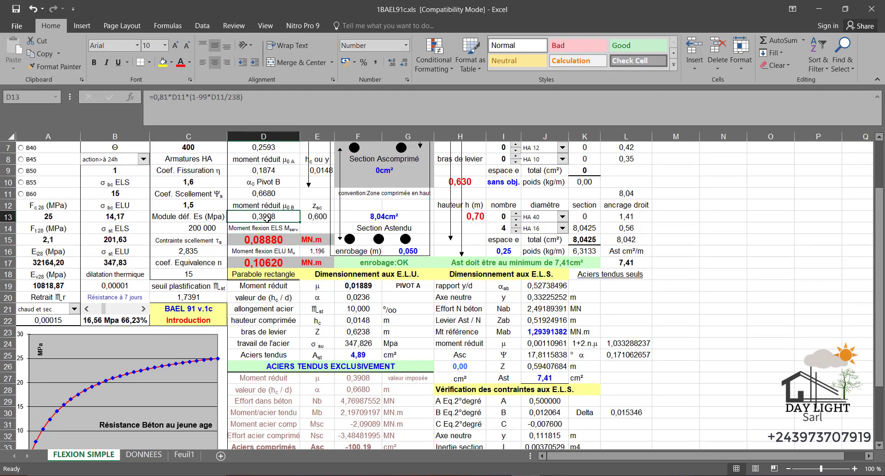
click(262, 242)
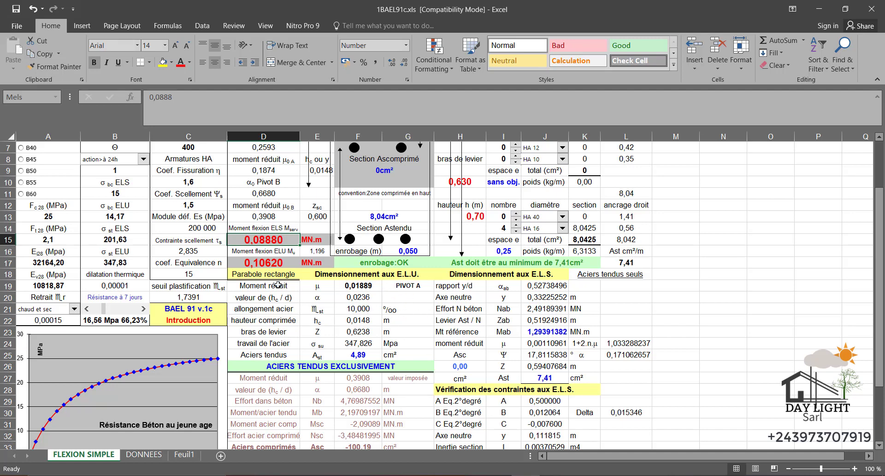
click(295, 261)
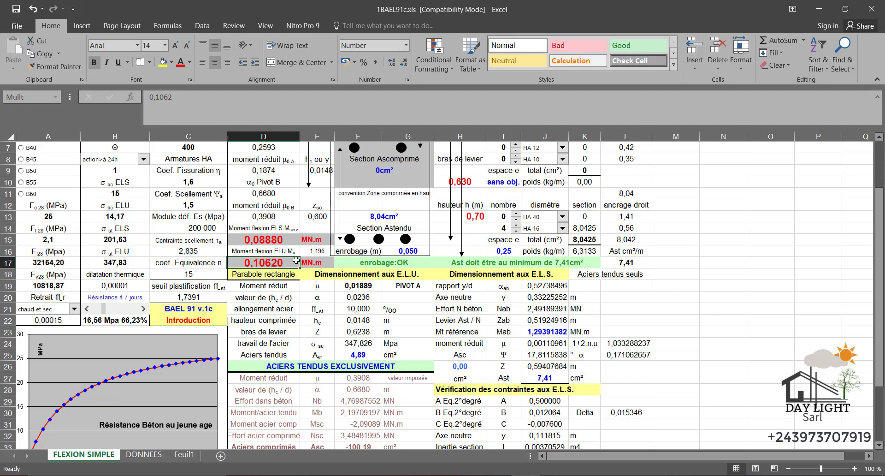
click(279, 237)
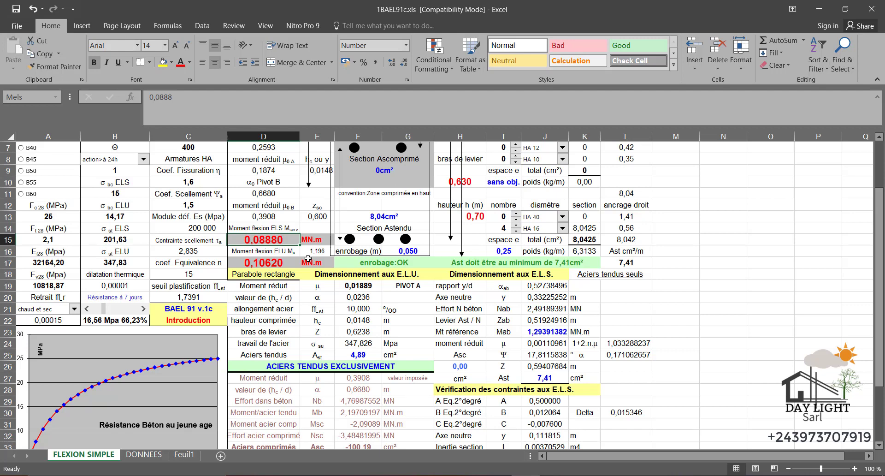
click(353, 286)
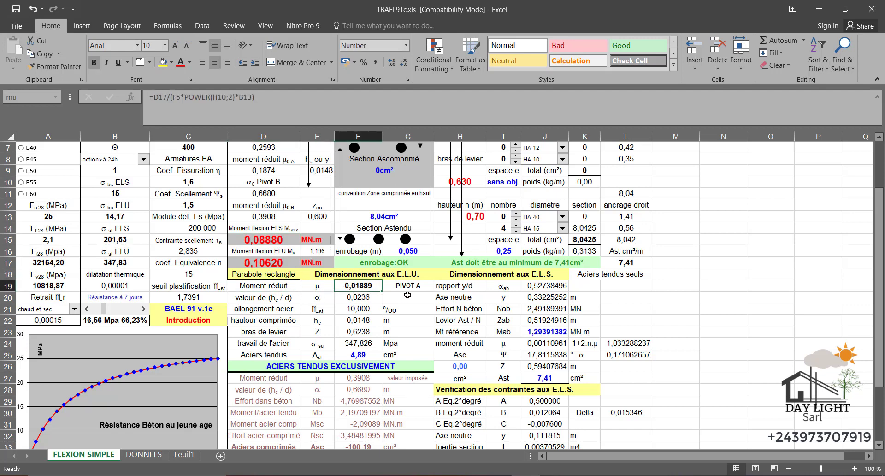
Inspect the pivot formula beside the E.L.U. reduced moment, and review the E.L.U. calculations for tension and compression steel.
click(405, 284)
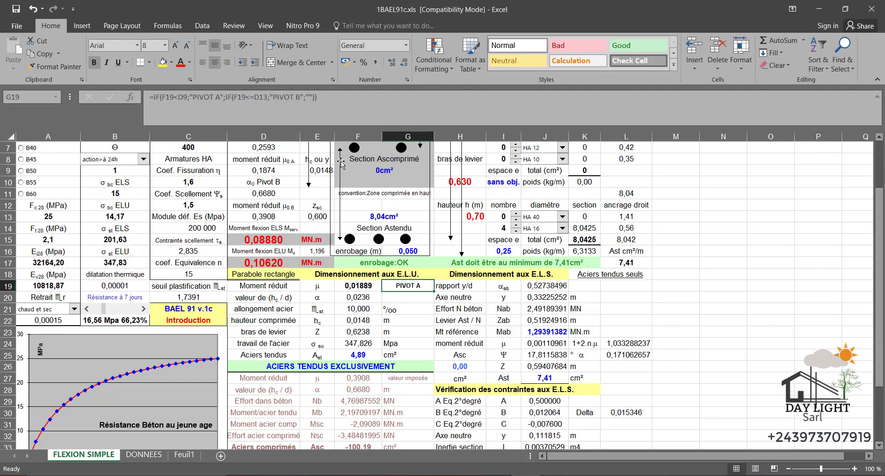
scroll(412, 272, down, 2)
scroll(417, 270, up, 2)
scroll(418, 270, up, 2)
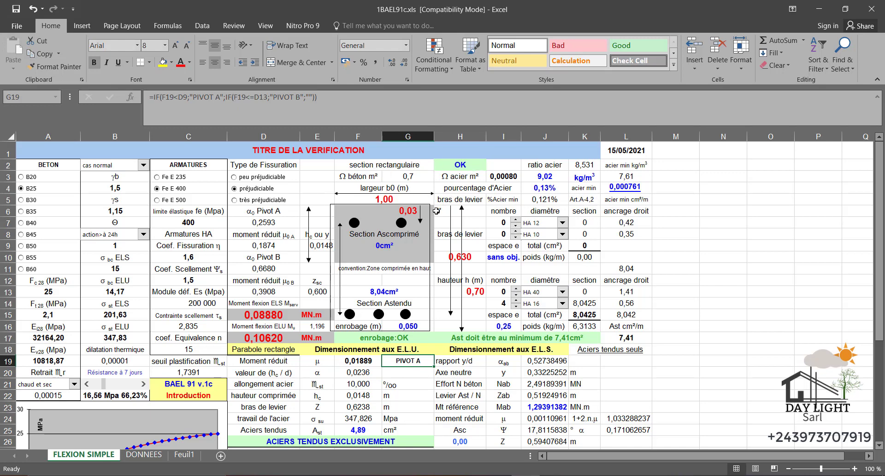
scroll(436, 211, down, 2)
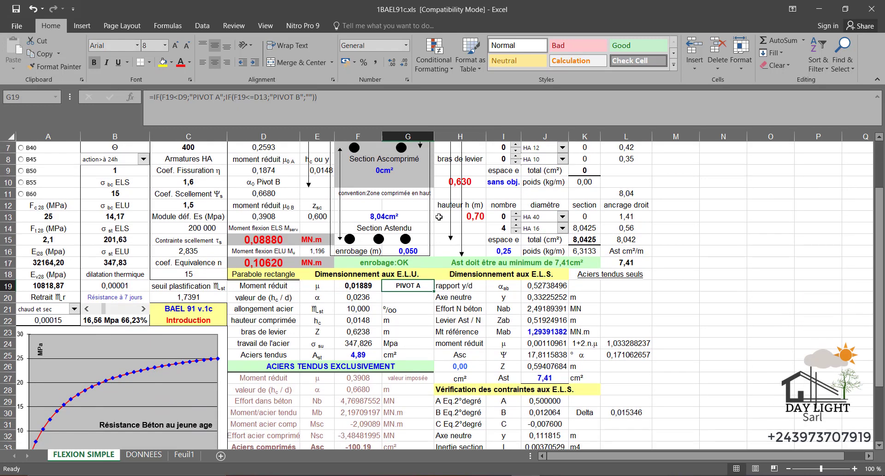
scroll(441, 217, down, 3)
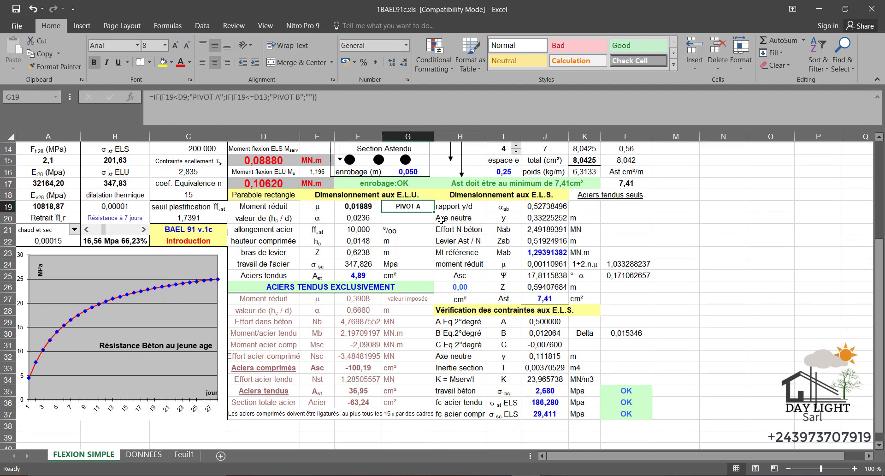
scroll(327, 281, up, 5)
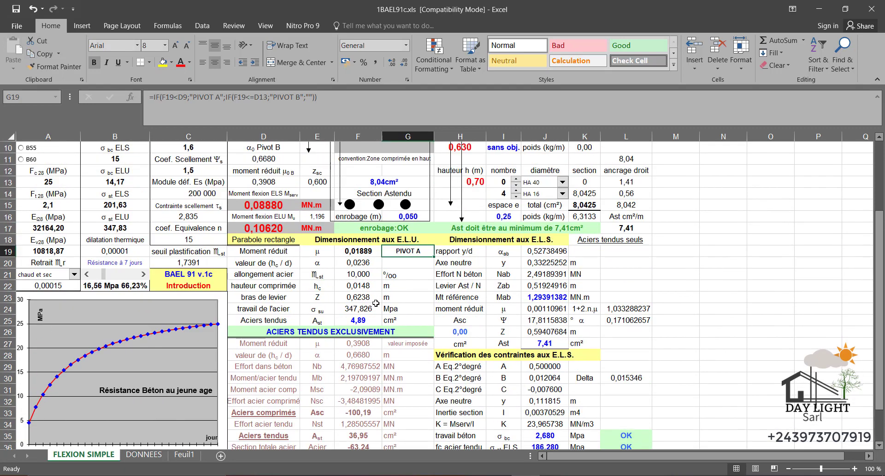
scroll(313, 353, down, 5)
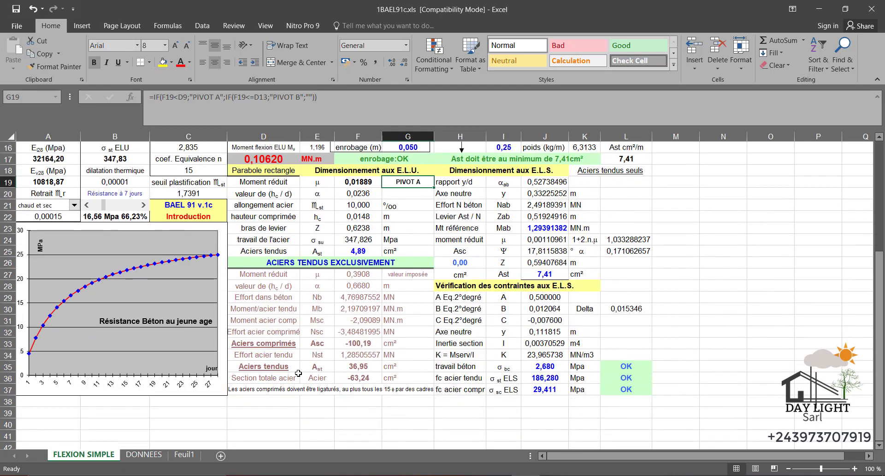
scroll(354, 365, up, 5)
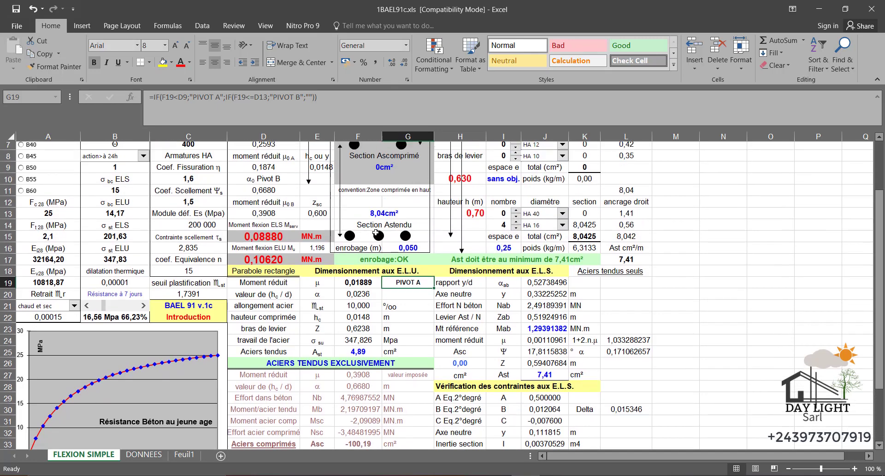
scroll(345, 249, down, 5)
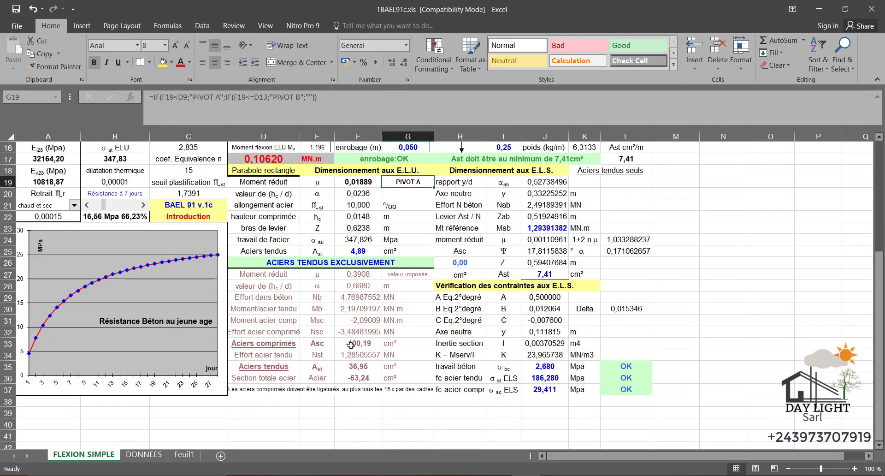
scroll(437, 304, up, 5)
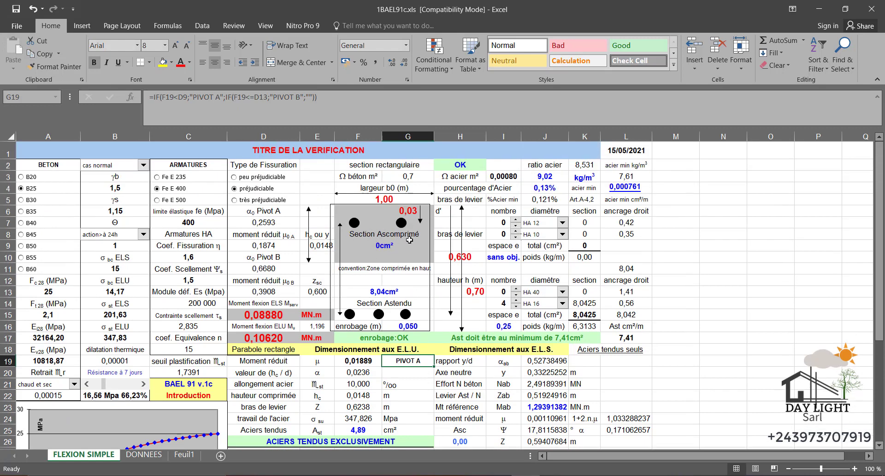
Examine the Dimensionnement aux E.L.U. and E.L.S. blocks alongside the rectangular section diagram and its input data.
scroll(409, 254, down, 4)
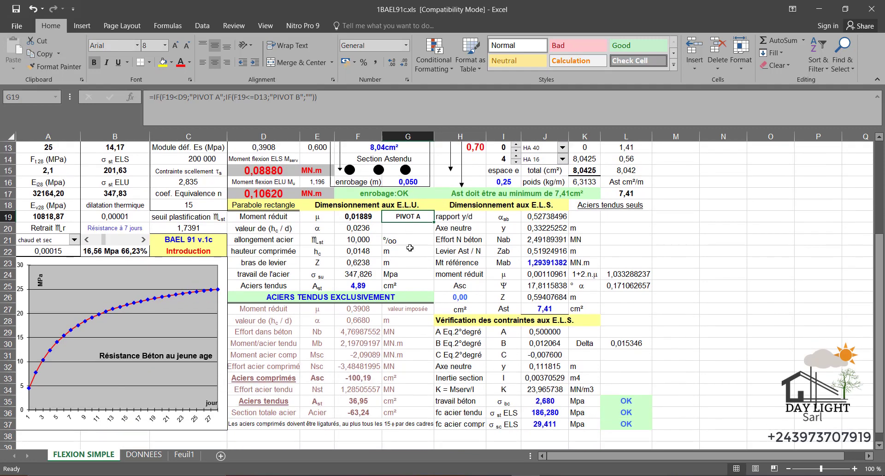
scroll(408, 286, up, 4)
scroll(409, 291, down, 4)
scroll(408, 295, down, 2)
scroll(413, 306, up, 1)
scroll(413, 306, up, 3)
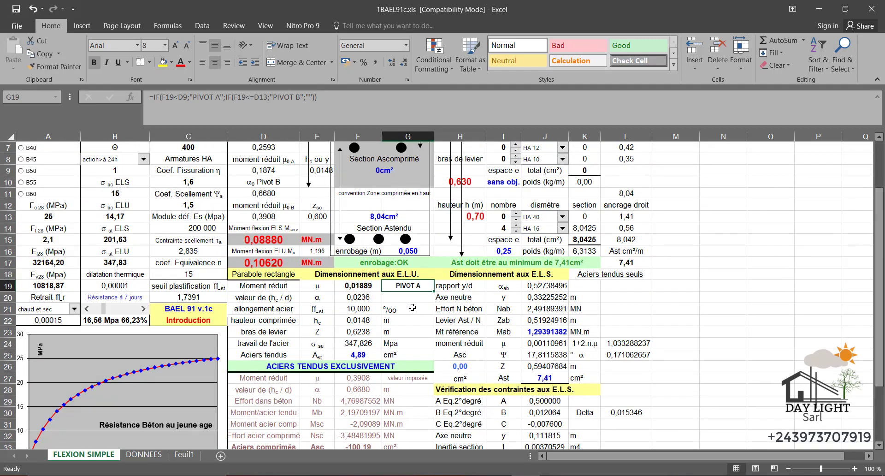
scroll(412, 307, up, 2)
scroll(471, 194, down, 4)
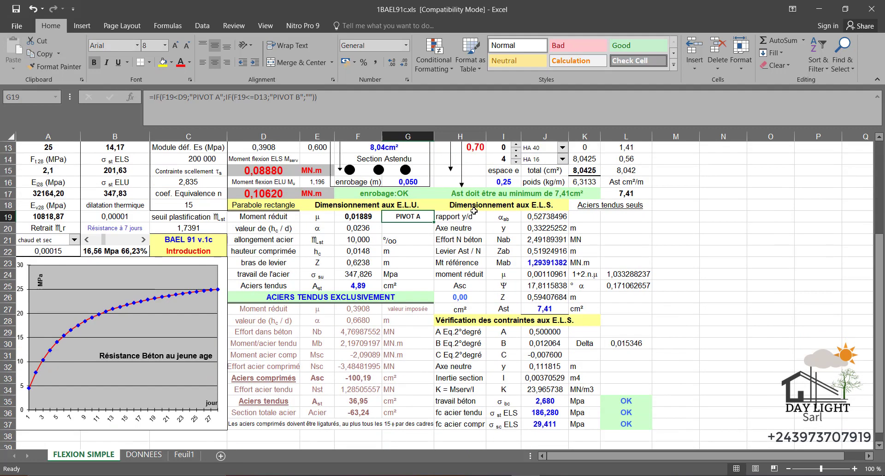
Inspect the steel percentage formula (pourcentage d'Acier) and the ancrage droit formula for the second compression bar row.
scroll(474, 211, up, 4)
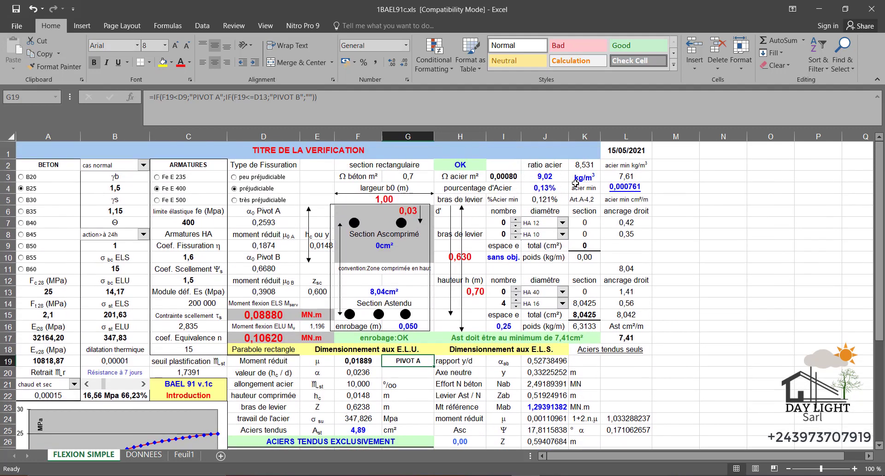
double_click(545, 188)
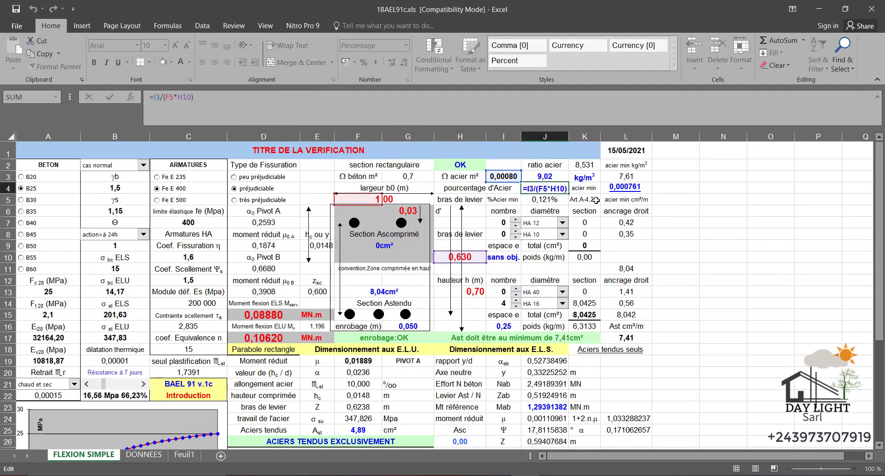
click(616, 230)
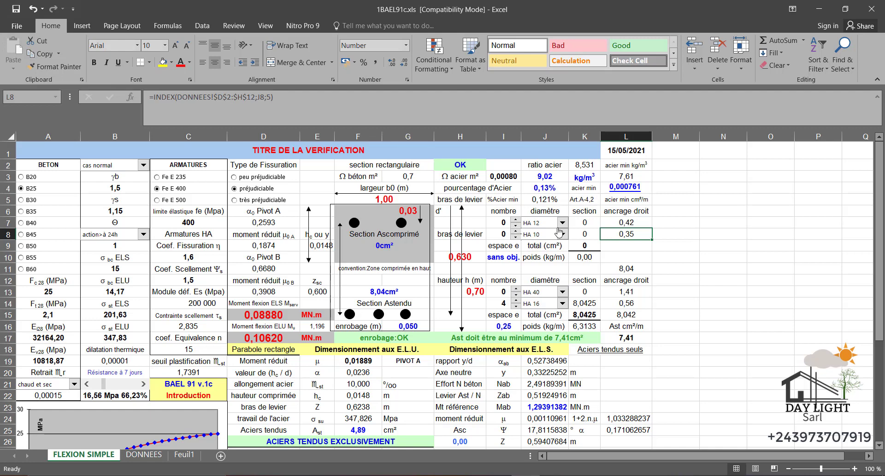
Set the first row of compression reinforcement to 6 bars of diameter HA 16.
click(504, 224)
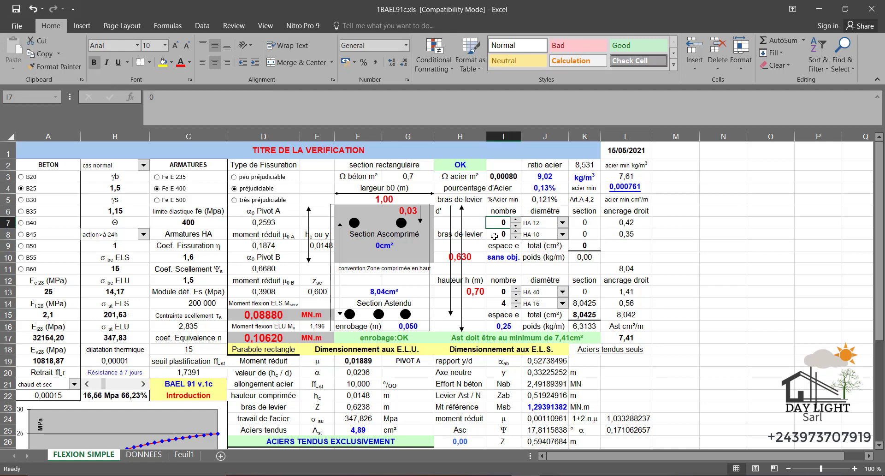
text(6)
key(Return)
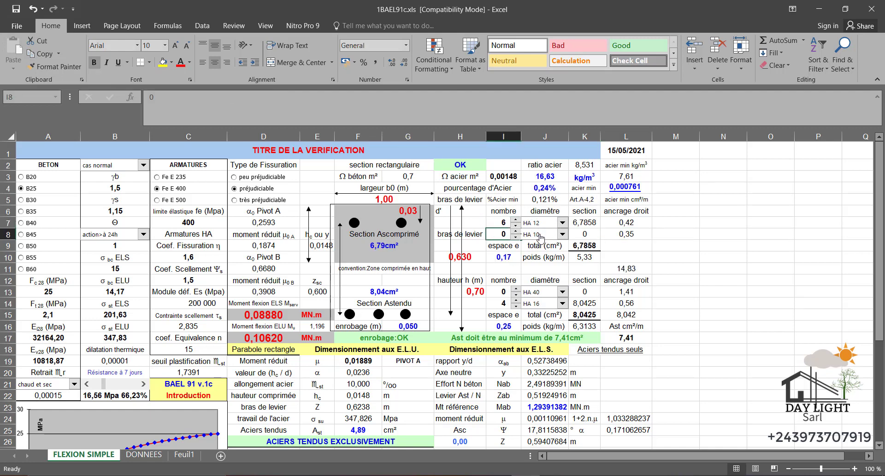
click(562, 235)
click(564, 247)
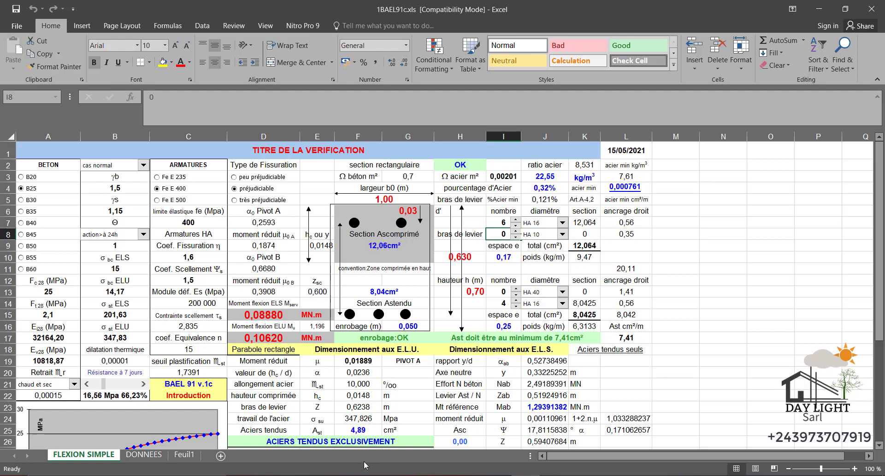
Consult the steel bar table on the DONNEES sheet, and inspect the first compression row's ancrage droit formula on FLEXION SIMPLE.
click(144, 454)
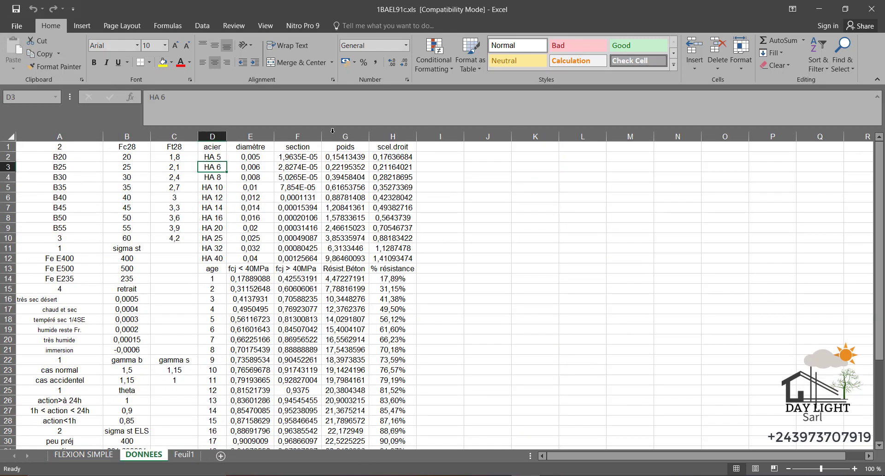
click(64, 455)
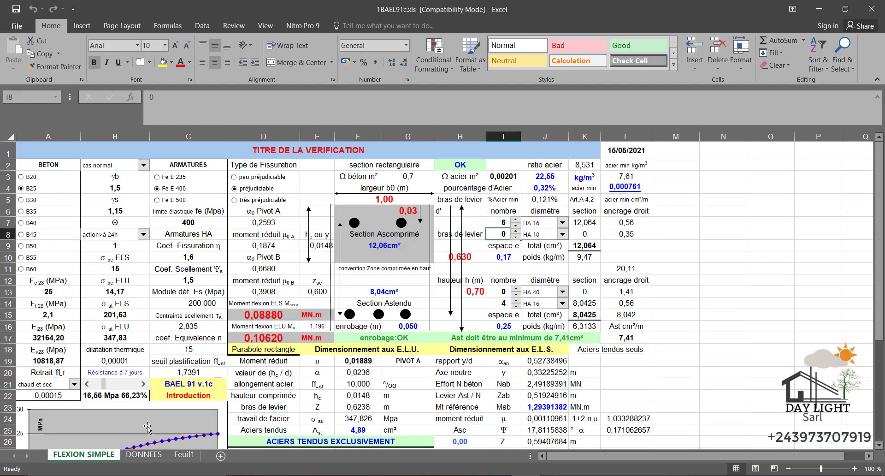
click(144, 454)
click(104, 456)
click(635, 221)
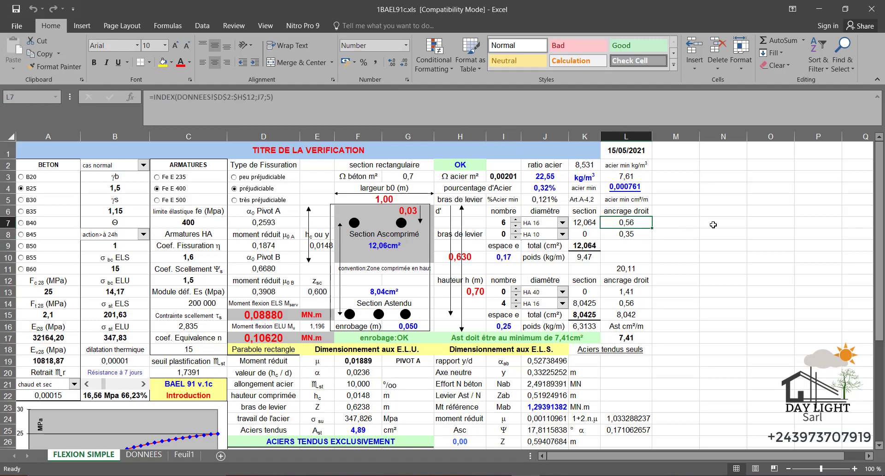
Review the minimum tension steel requirement and the E.L.S. stress verification for the chosen reinforcement.
scroll(504, 230, down, 5)
scroll(507, 231, up, 2)
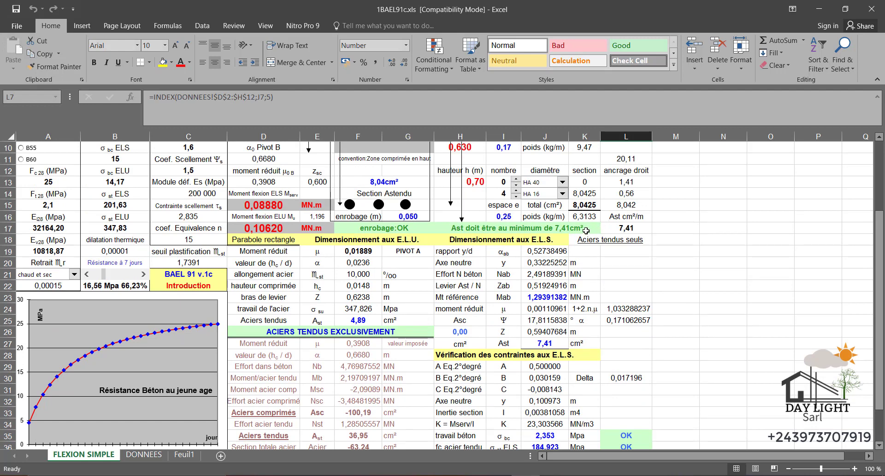
scroll(585, 230, down, 2)
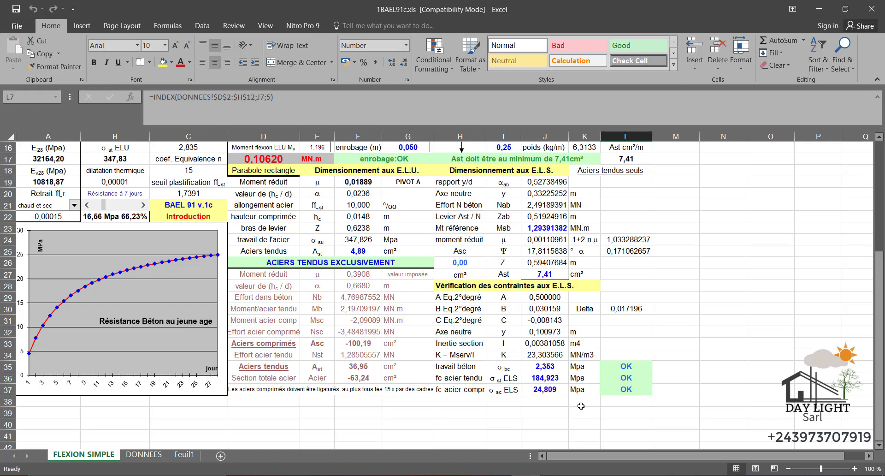
scroll(581, 406, up, 5)
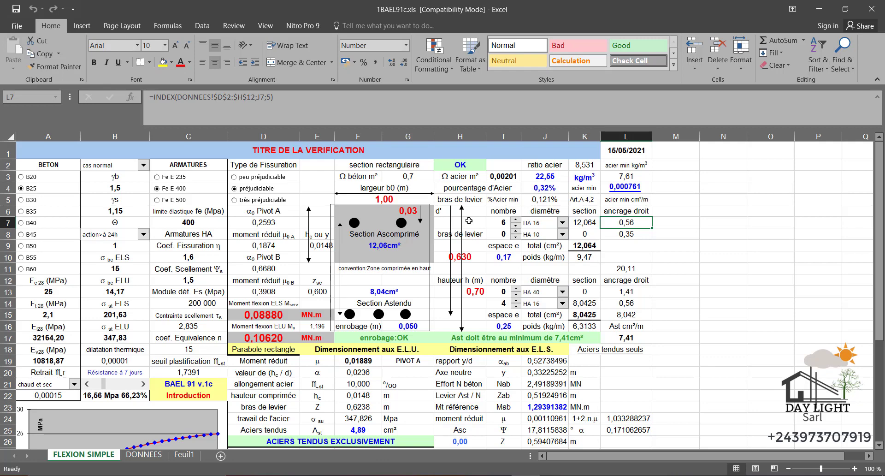
scroll(469, 220, down, 4)
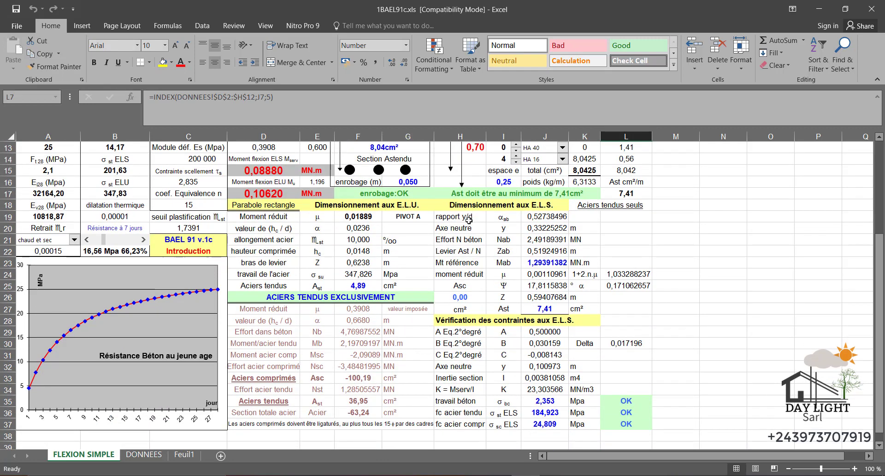
scroll(469, 220, up, 4)
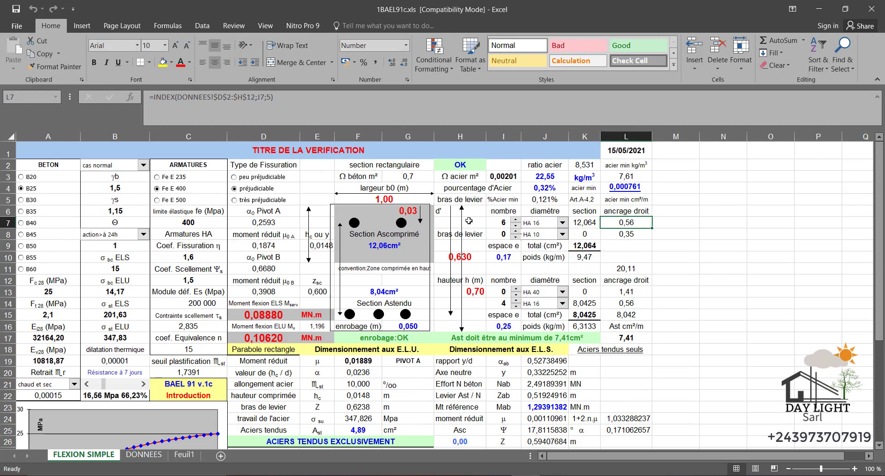